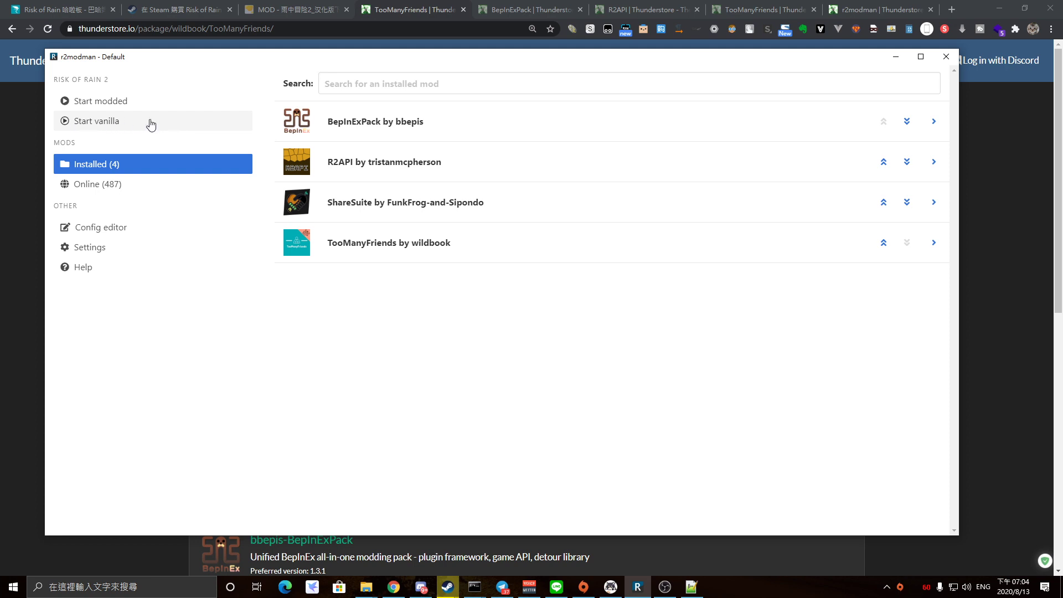
Step: Launch Risk of Rain 2 with mods and open its multiplayer lobby to view the player slots
click(118, 102)
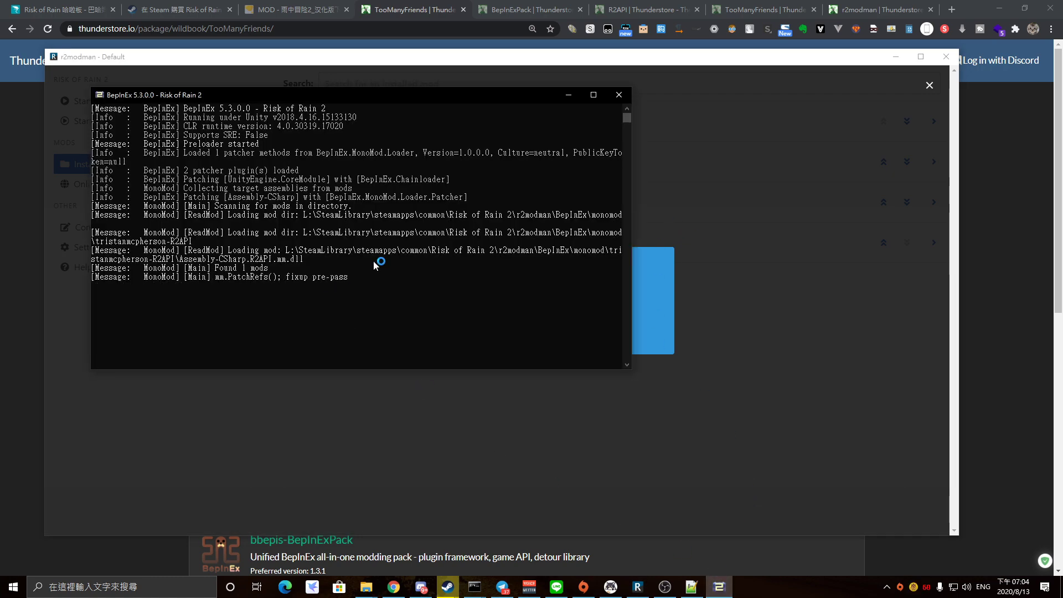
drag(397, 97, 342, 76)
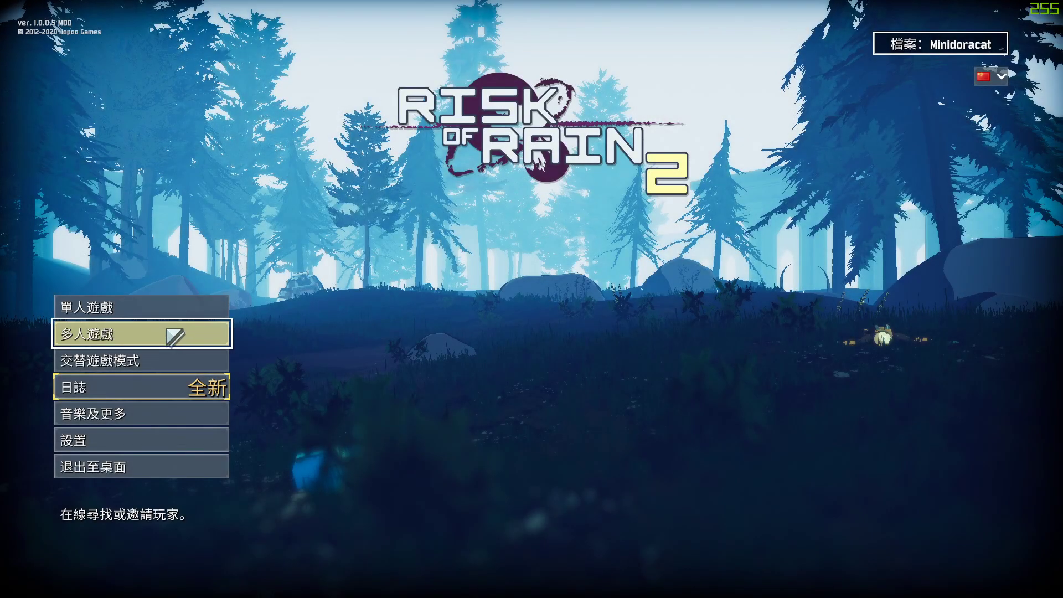
click(164, 334)
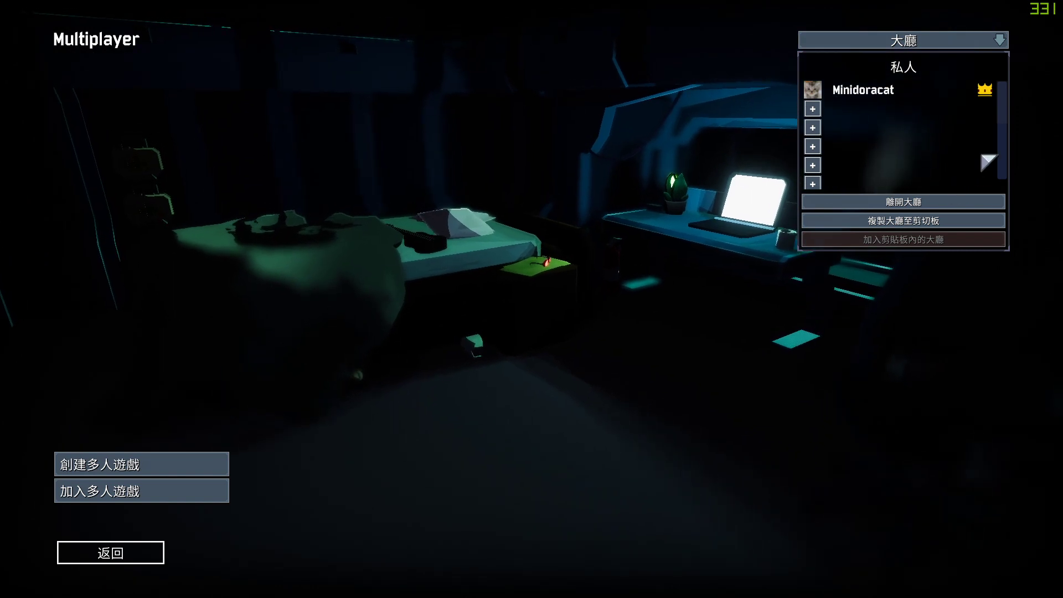
mouse_move(1005, 108)
mouse_down()
mouse_move(1008, 177)
mouse_move(1008, 107)
mouse_up()
Step: Switch back to r2modman and dismiss the game launch message
key(alt+Tab)
key(alt+Tab)
key(alt+Tab)
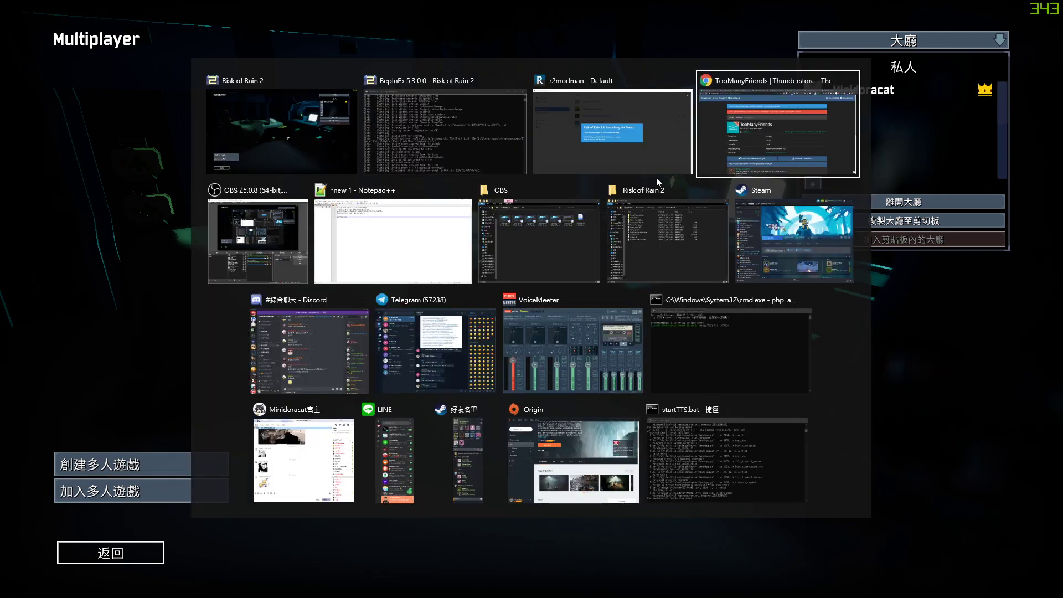
scroll(381, 331, down, 4)
click(637, 584)
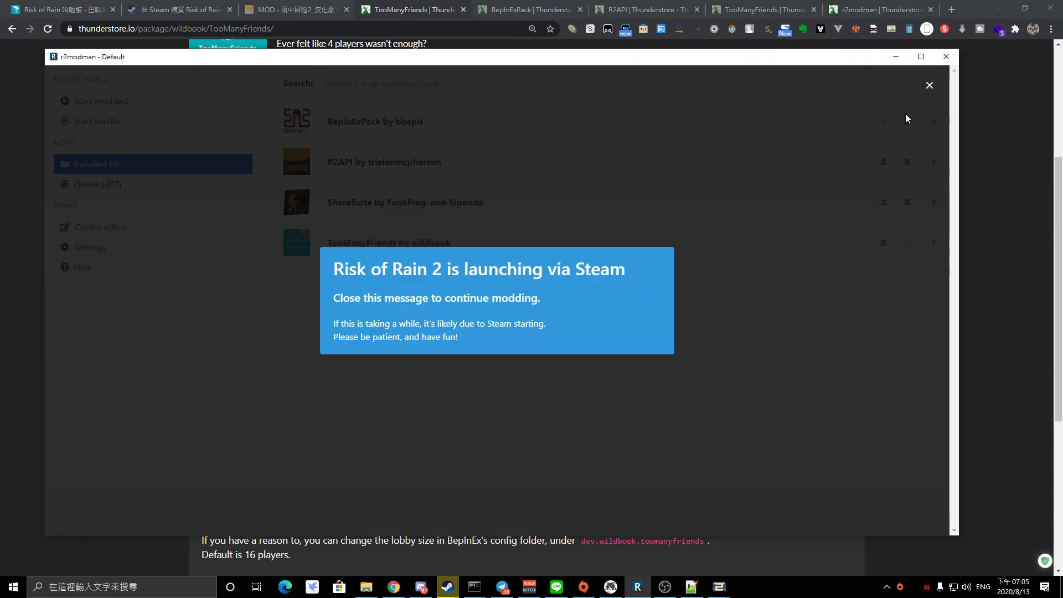
click(931, 86)
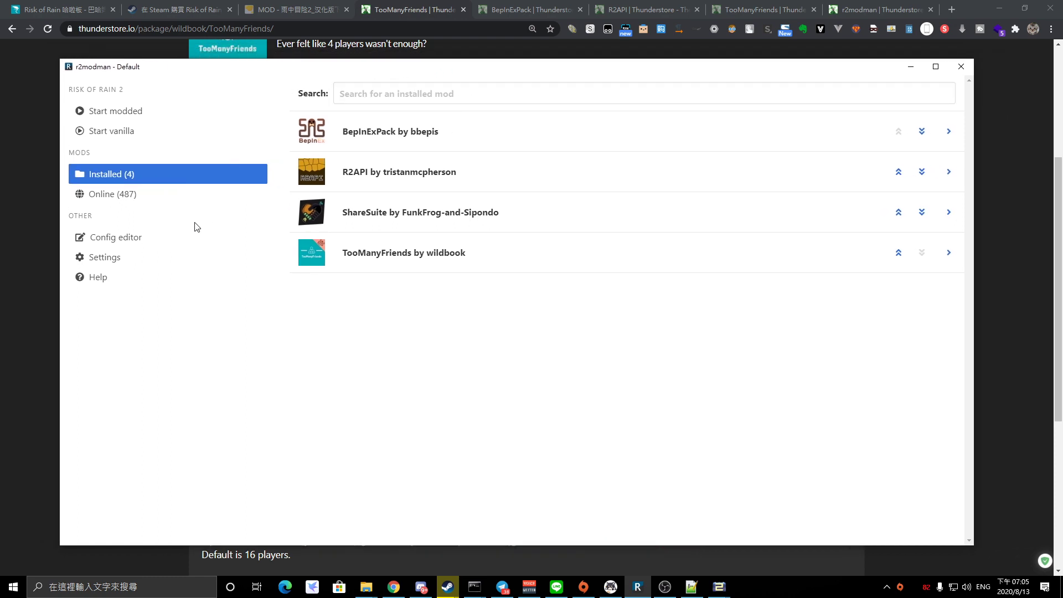
Step: Open the dev.wildbook.toomanyfriends configuration file in the config editor and examine its LobbySize setting
click(129, 258)
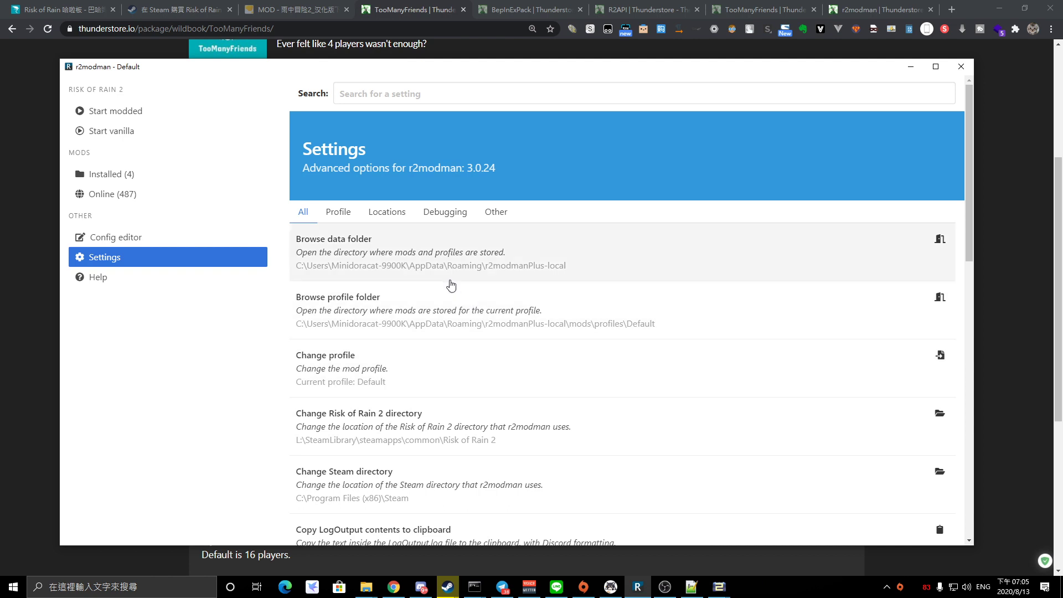
scroll(443, 283, down, 1)
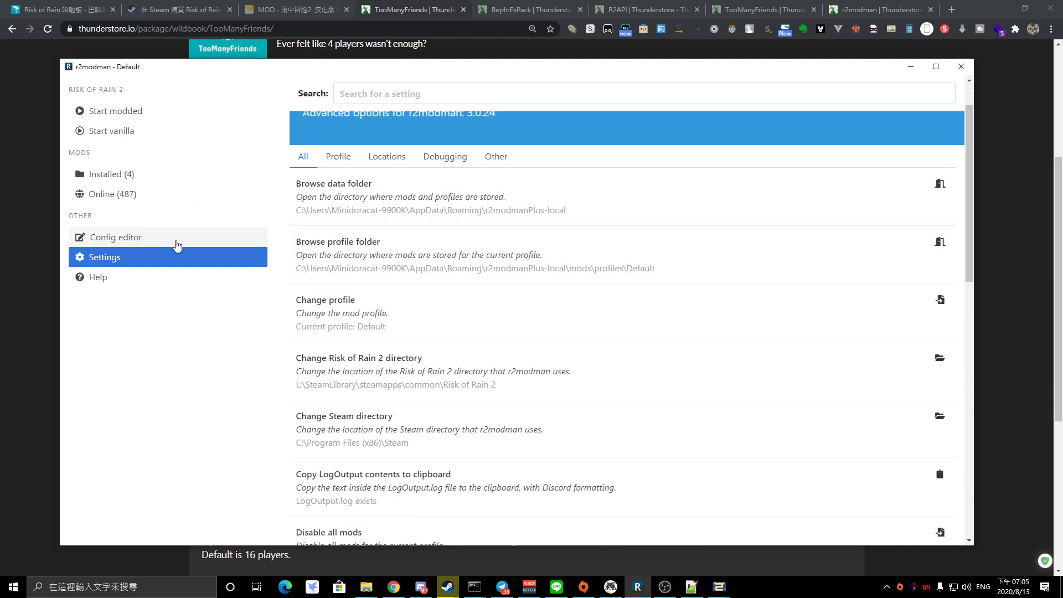
click(138, 243)
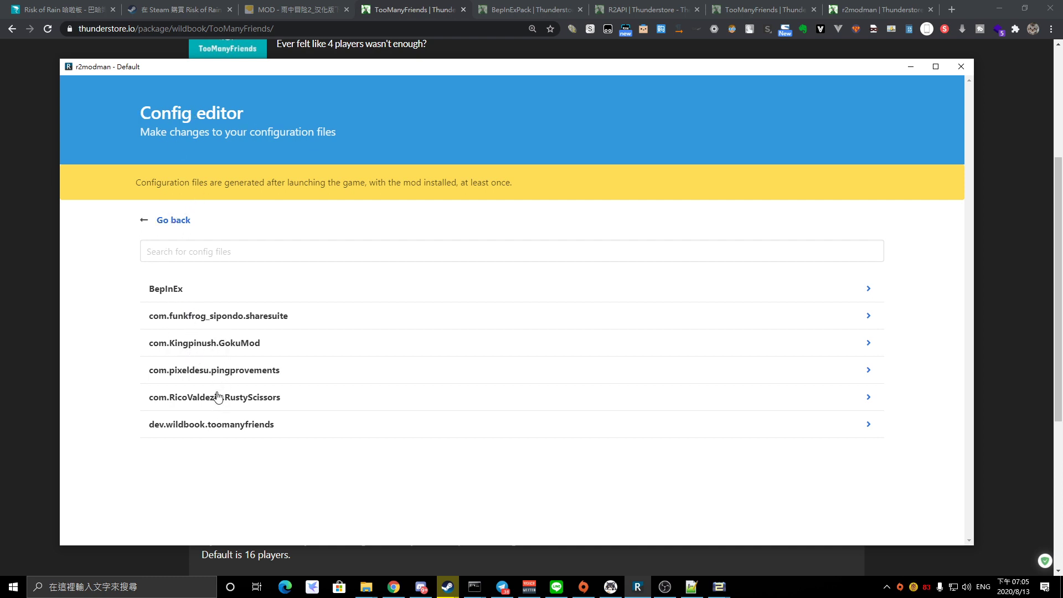
click(247, 437)
click(335, 458)
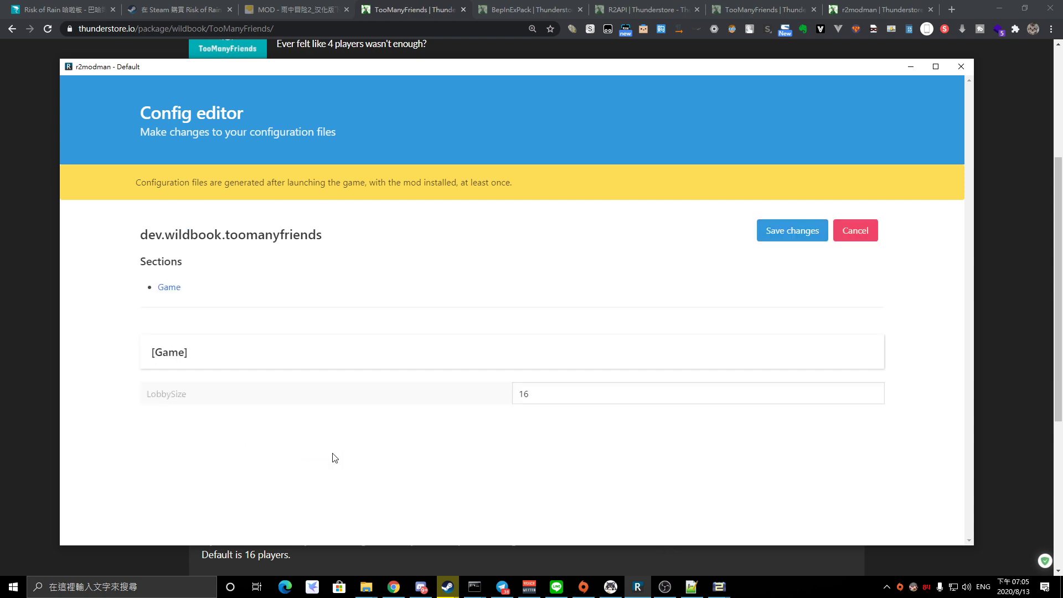
click(536, 396)
drag(534, 394, 518, 394)
click(530, 395)
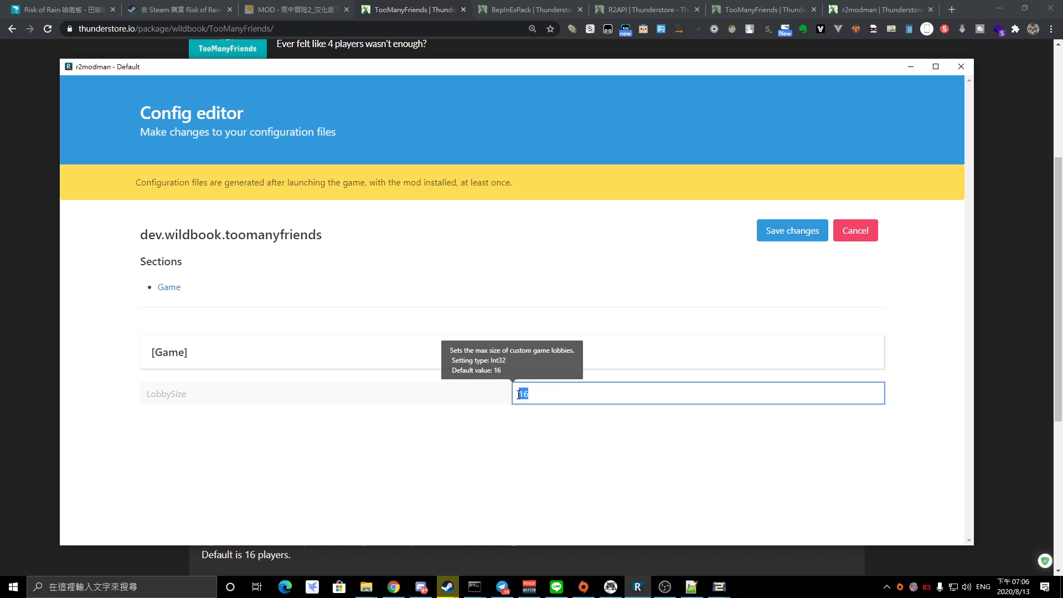
click(600, 399)
Step: Switch to the Risk of Rain 2 game, check the lobby's player slots and leave the multiplayer screen
click(719, 587)
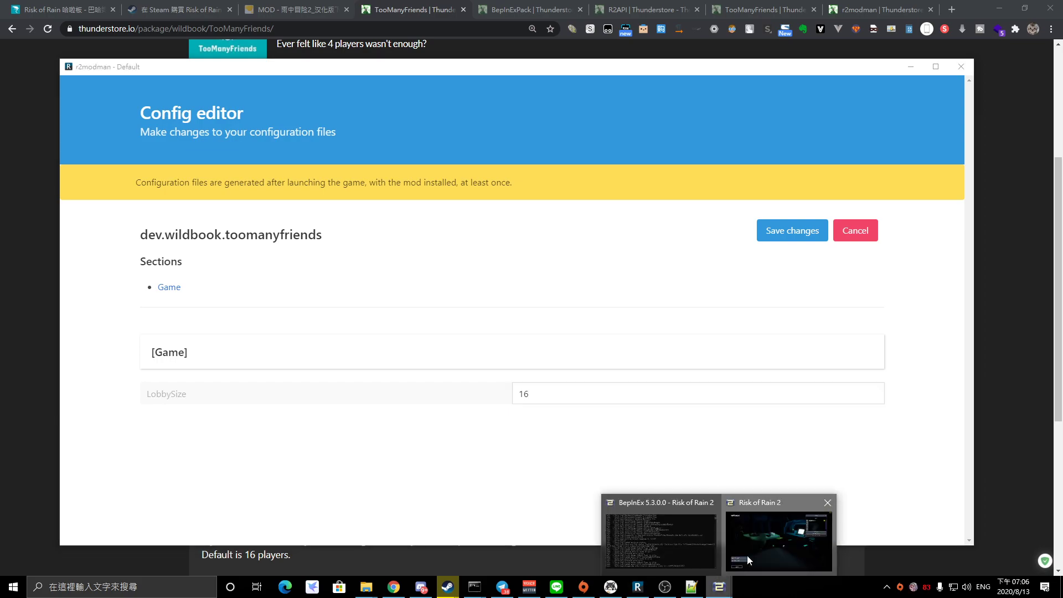
click(746, 555)
scroll(892, 111, down, 1)
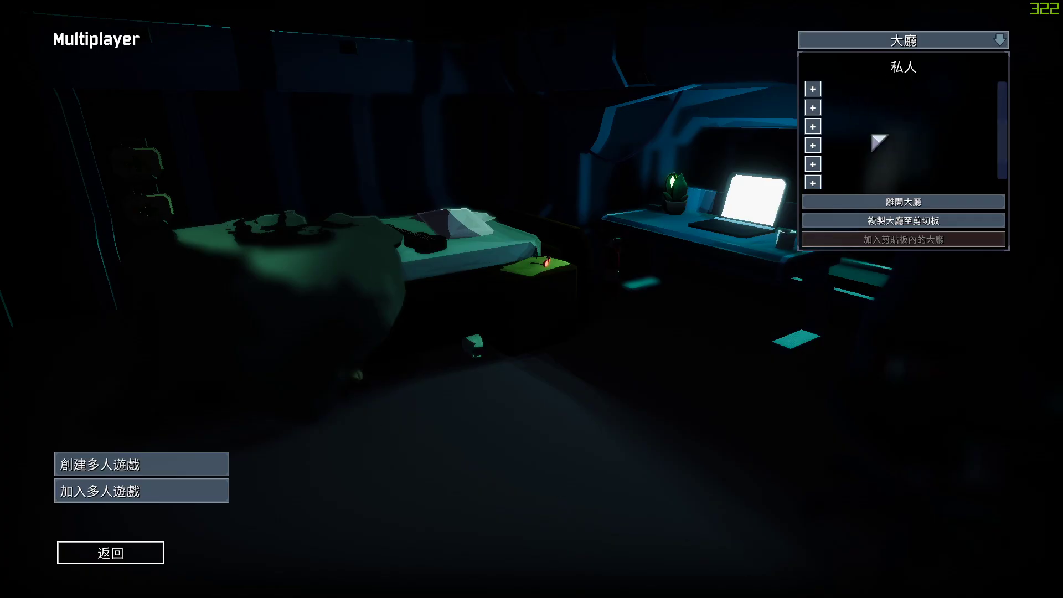
click(148, 554)
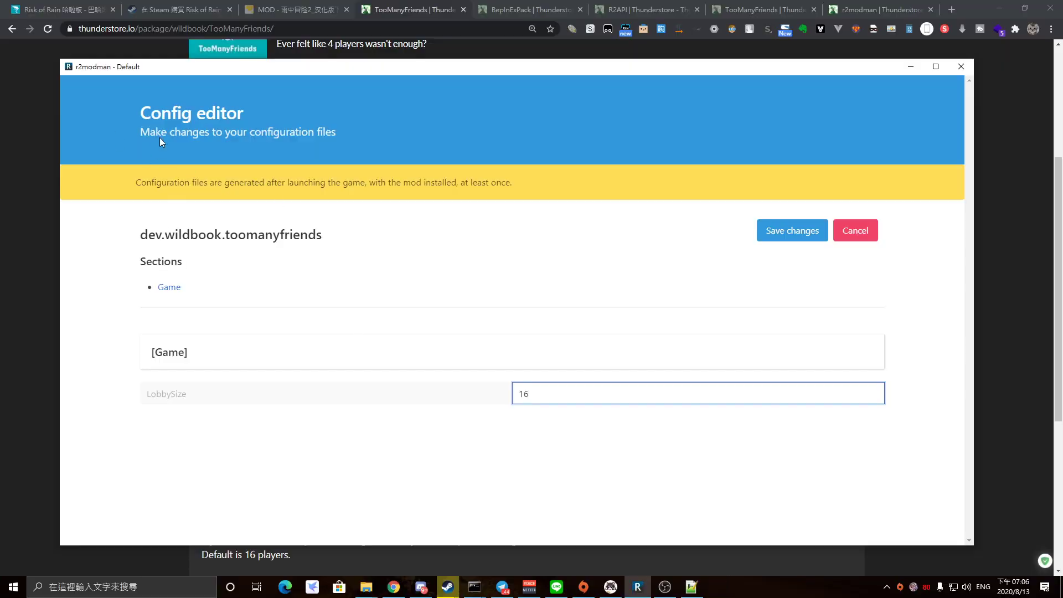
Step: Leave the r2modman config editor without saving and export the current mod profile as a code
click(856, 231)
click(173, 221)
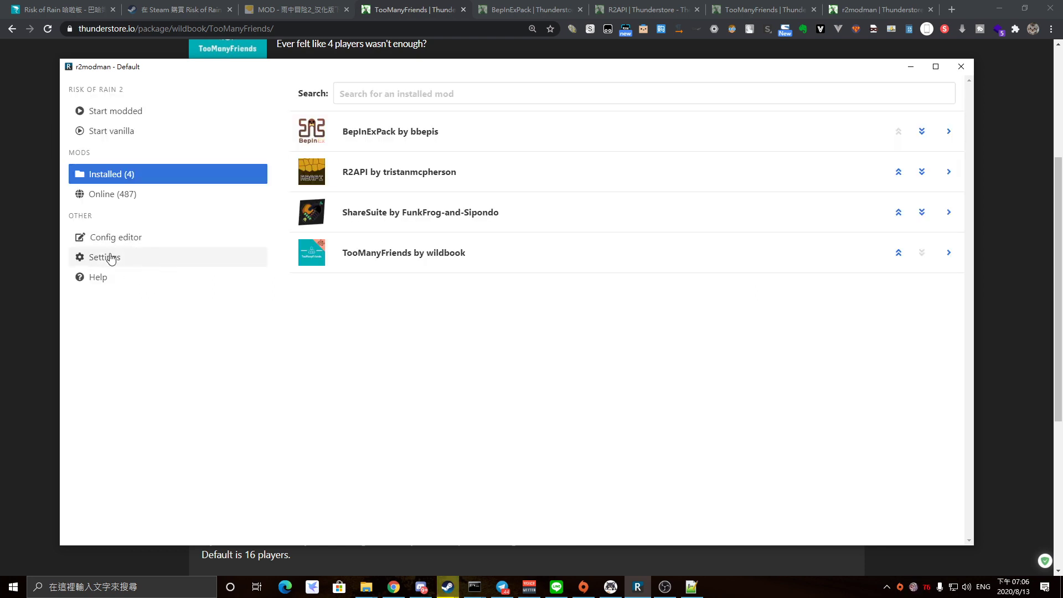
click(134, 266)
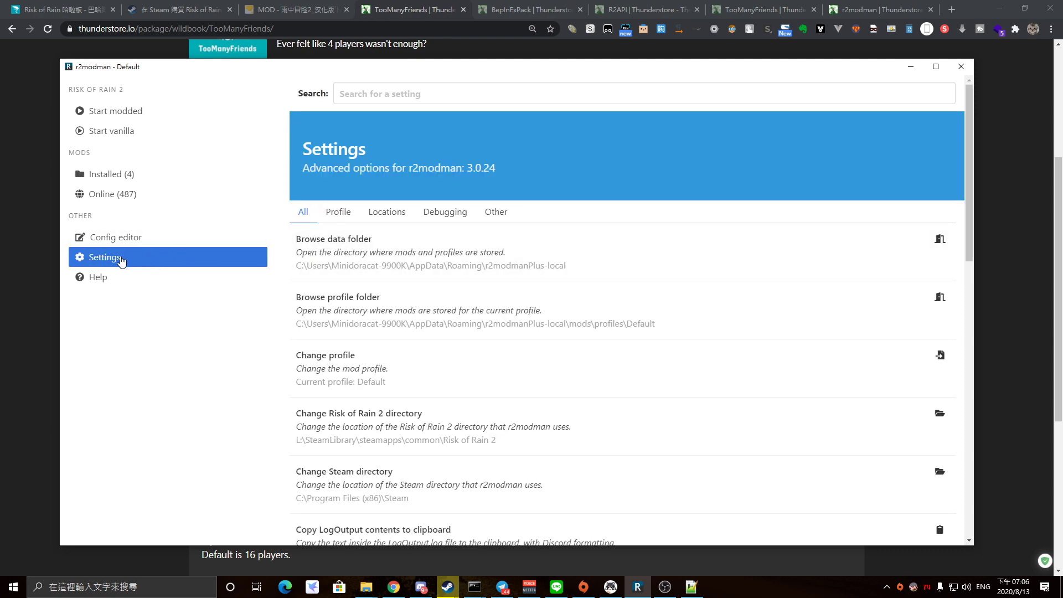
click(339, 213)
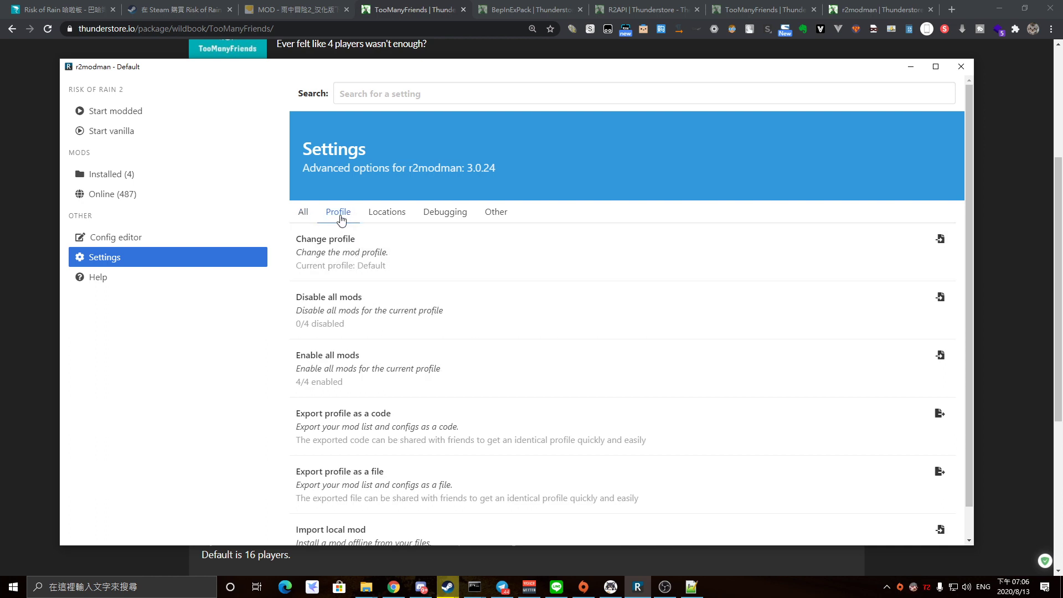
scroll(366, 292, down, 1)
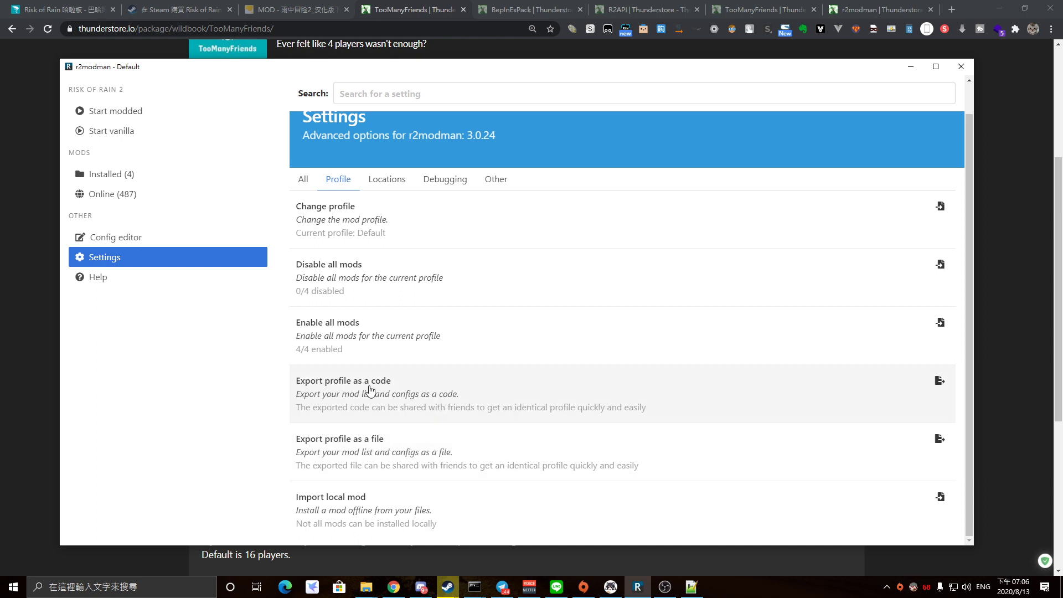
click(940, 382)
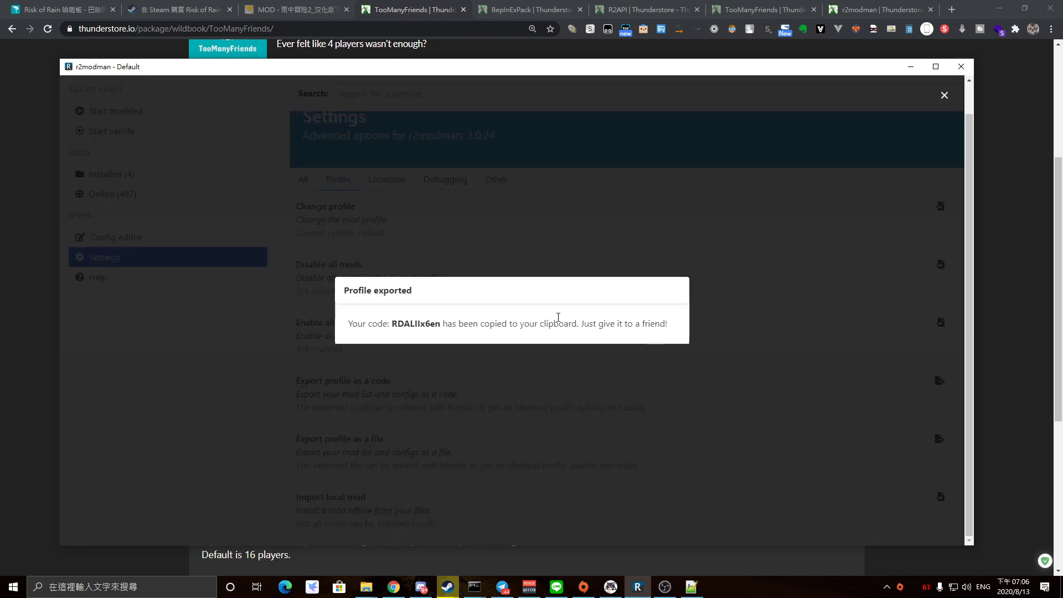
Step: Highlight the exported profile code in the message and close the message
double_click(422, 326)
click(436, 324)
mouse_move(441, 324)
mouse_down()
mouse_move(391, 325)
mouse_move(435, 324)
mouse_up()
click(391, 324)
click(436, 325)
double_click(407, 322)
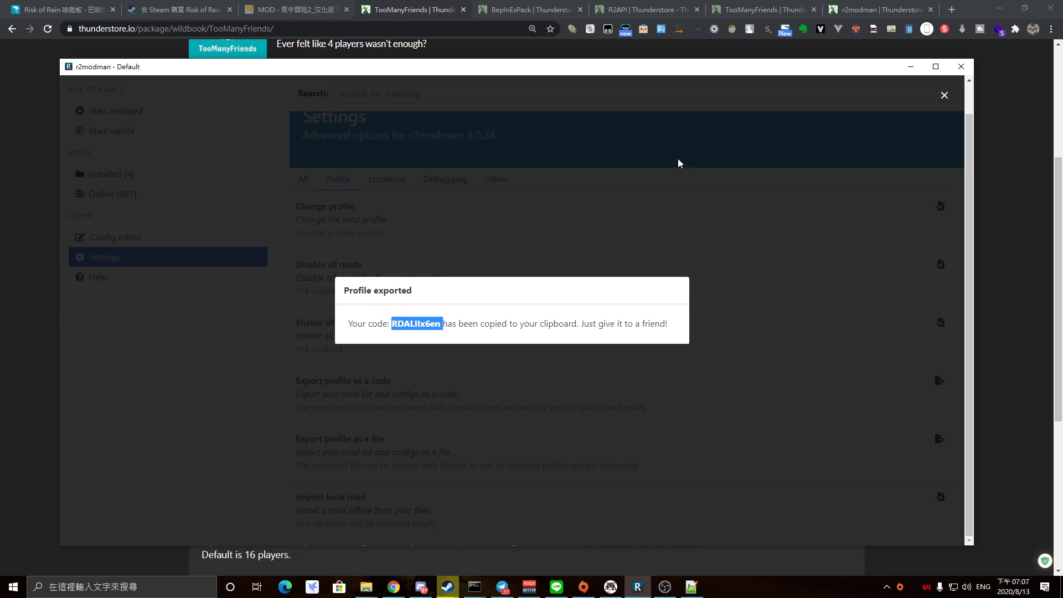
click(945, 98)
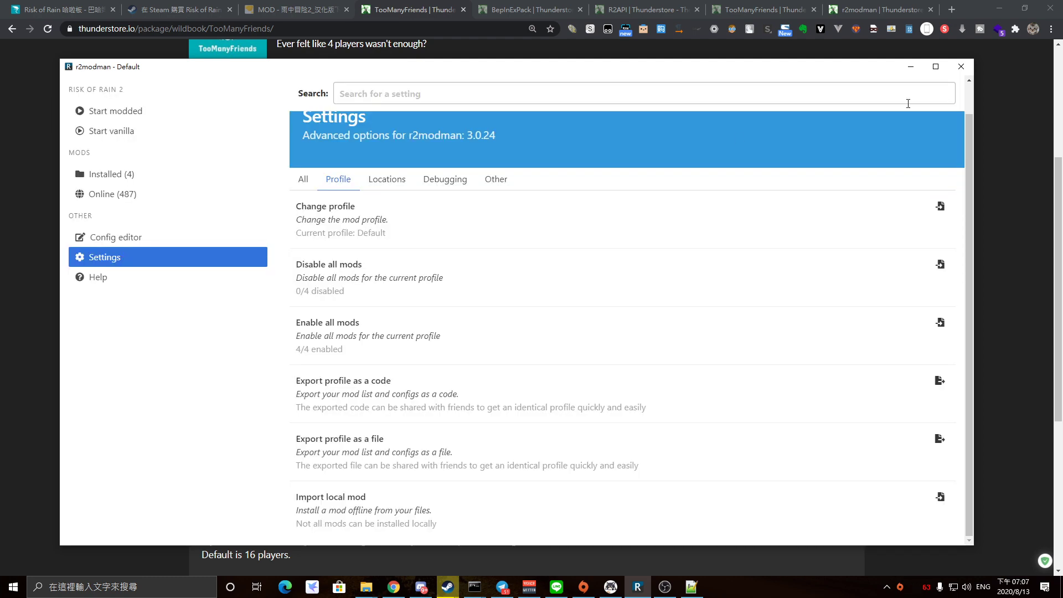
Step: Review the profile settings and open the profile selection screen for changing the mod profile
scroll(501, 249, up, 1)
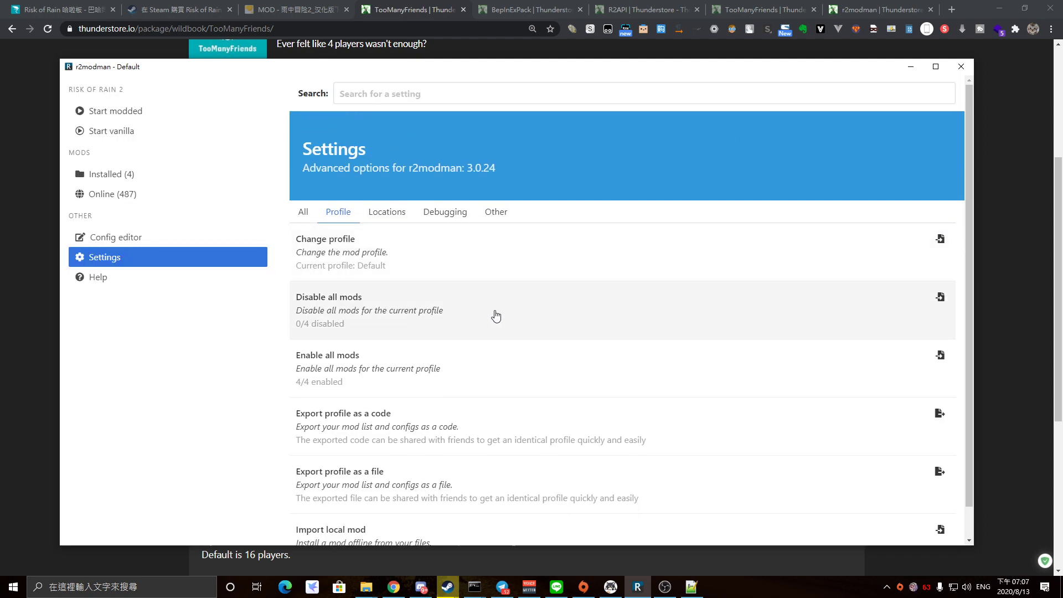
scroll(499, 314, down, 1)
scroll(499, 311, up, 1)
scroll(363, 251, down, 1)
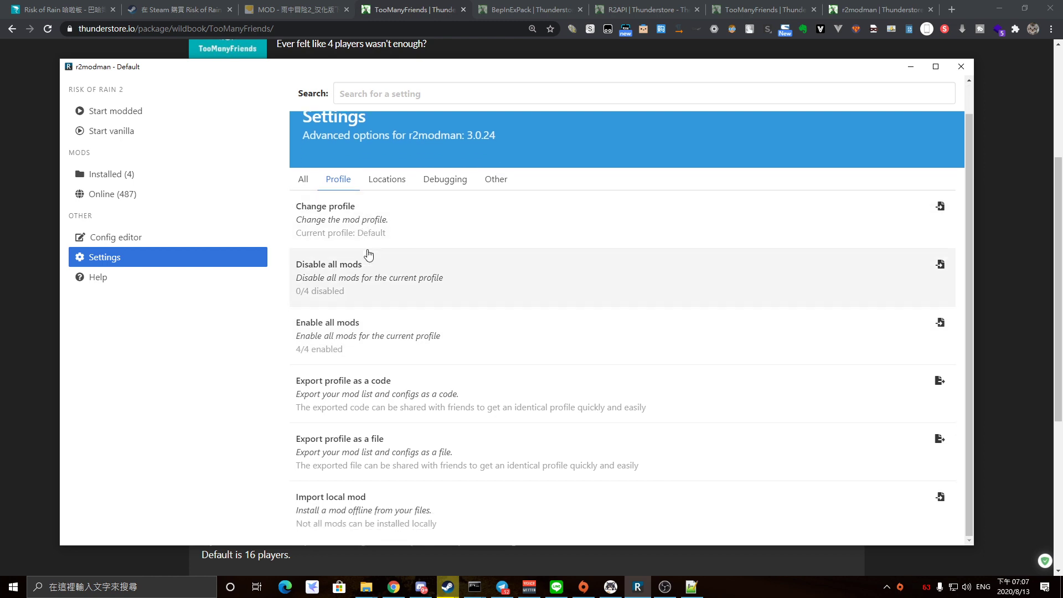
scroll(373, 255, up, 1)
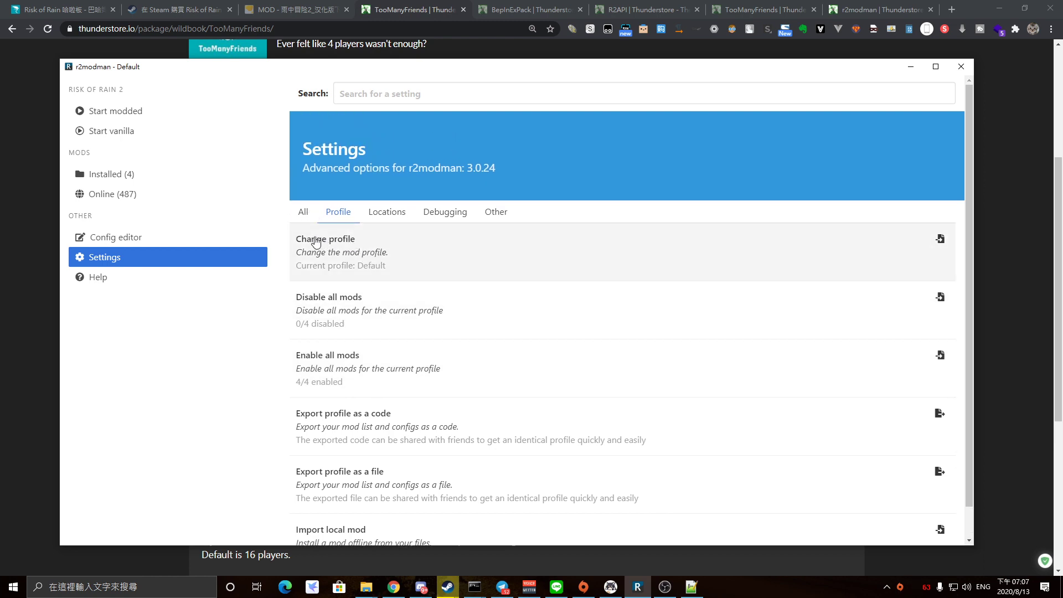
click(942, 242)
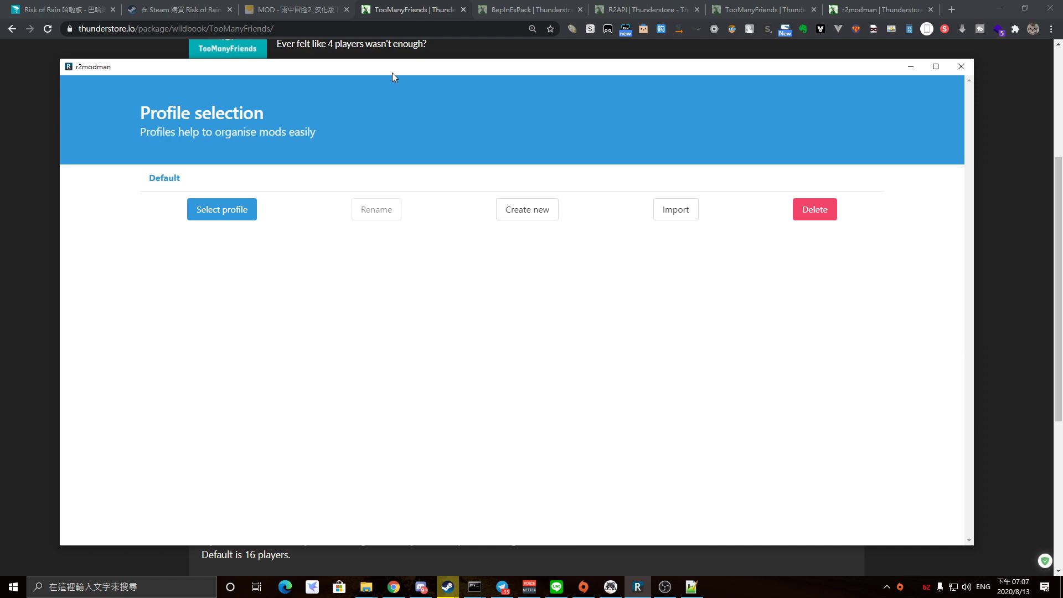
drag(393, 73, 381, 74)
drag(538, 73, 546, 72)
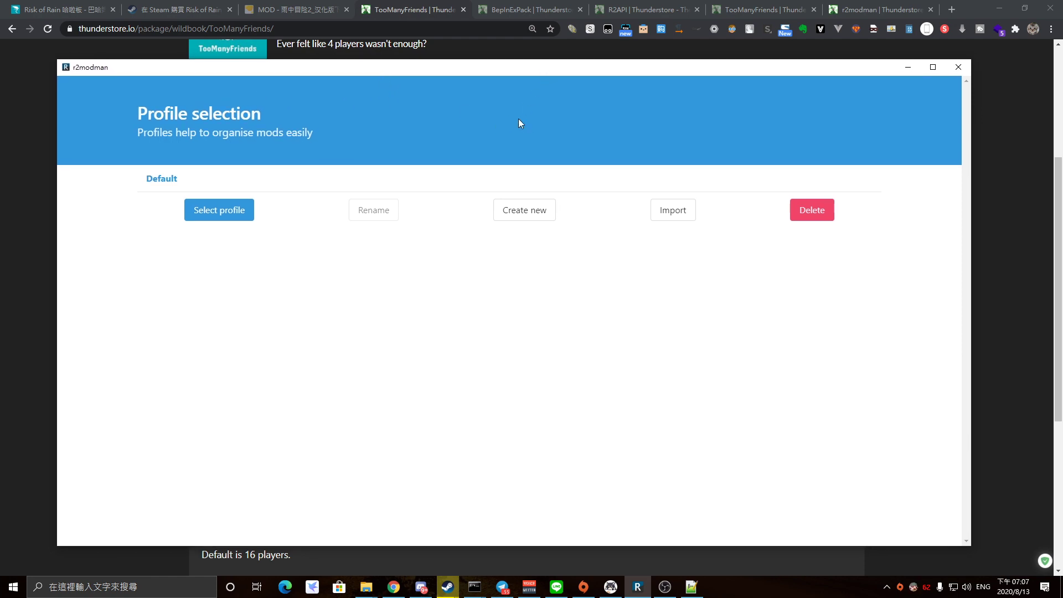
Step: Start a profile import from a code and paste in the exported profile code
click(675, 215)
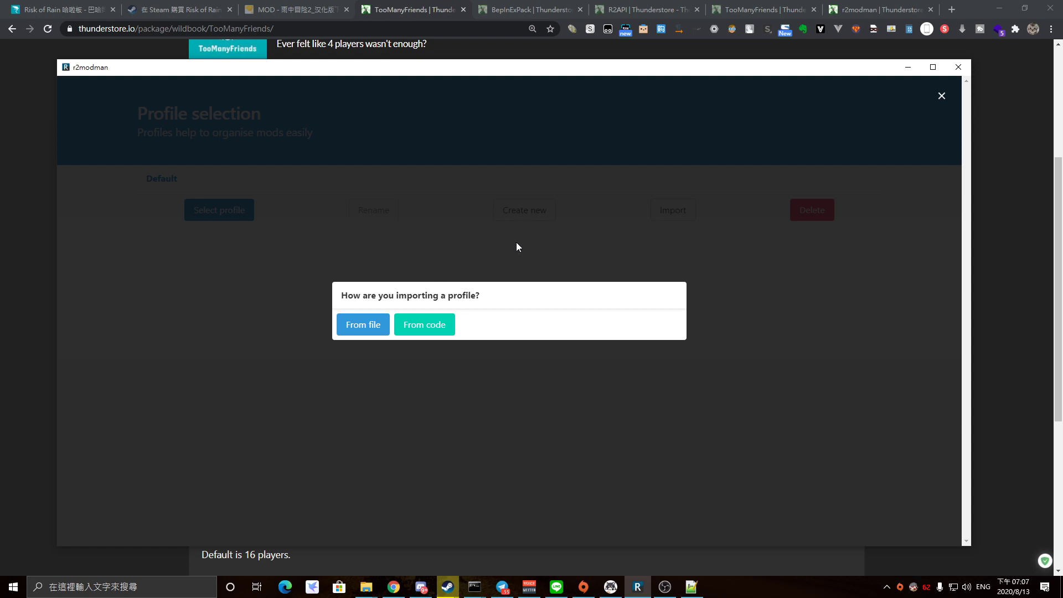
drag(342, 297, 486, 296)
click(453, 309)
click(431, 327)
click(430, 301)
key(ctrl+v)
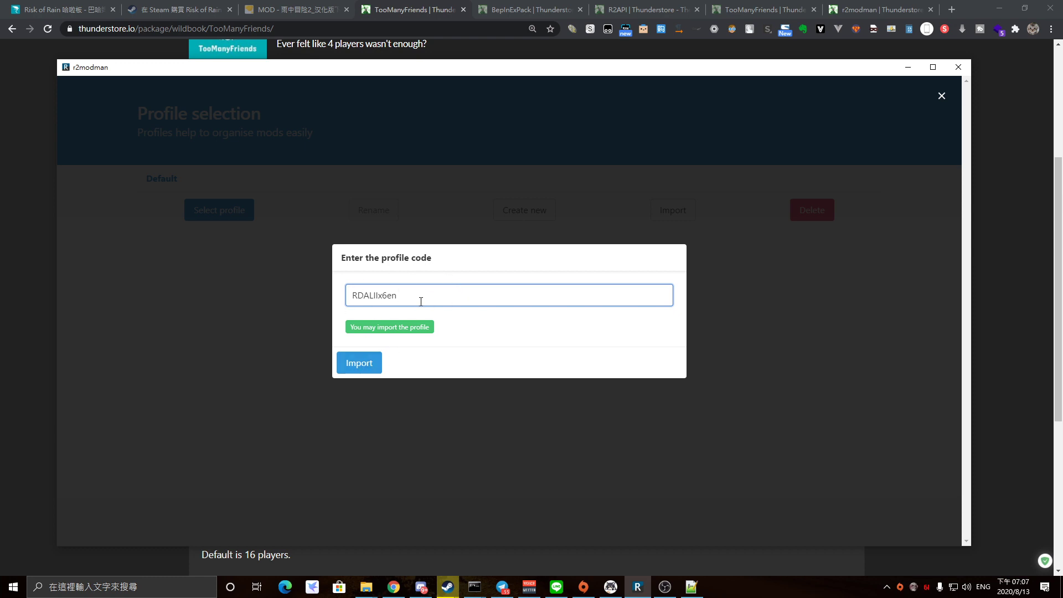
click(366, 368)
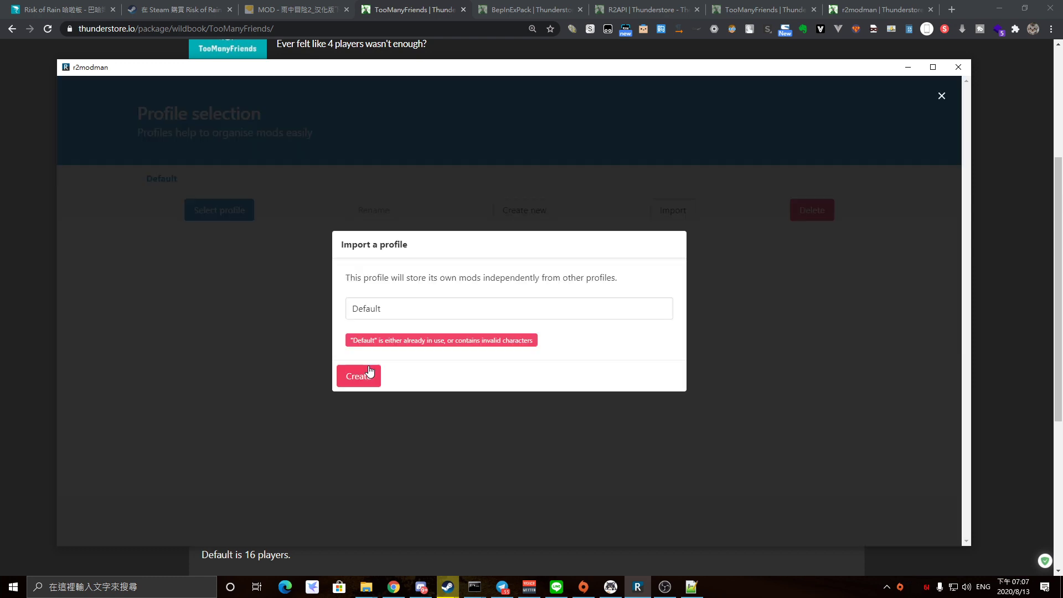
Step: Name the imported profile Test1, create it and select it as the active profile
click(413, 309)
key(shift+Left)
key(shift+Left)
key(shift+Left)
key(shift+Left)
key(shift+Left)
key(shift+Left)
key(shift+Left)
click(412, 310)
key(shift+Left)
key(shift+Left)
key(shift+Left)
key(shift+Left)
key(shift+Left)
key(shift+Left)
key(shift+Left)
click(412, 310)
key(ctrl+a)
click(409, 309)
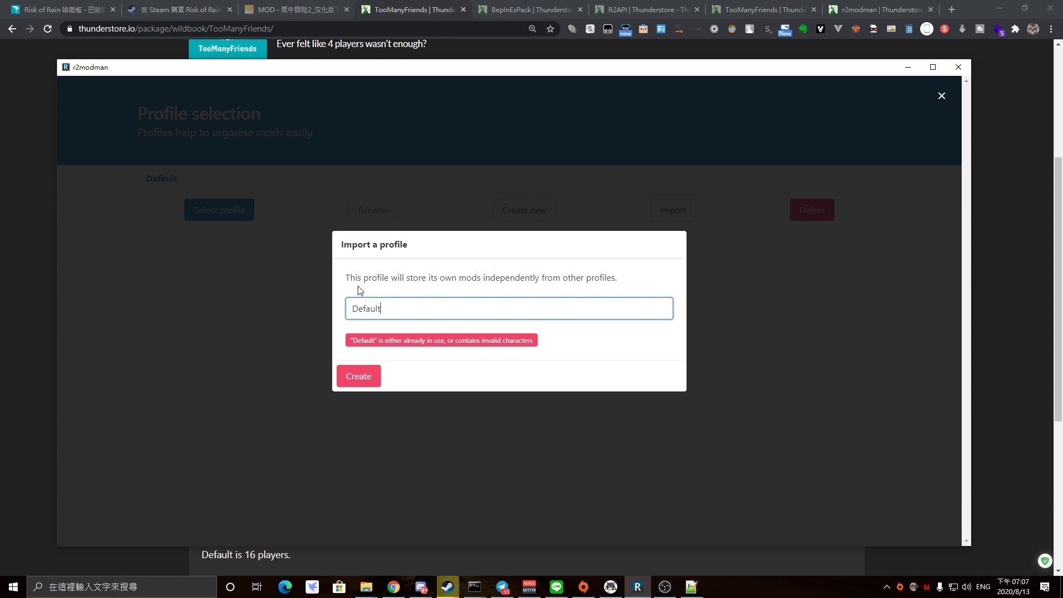
drag(421, 318, 333, 305)
text(Test1)
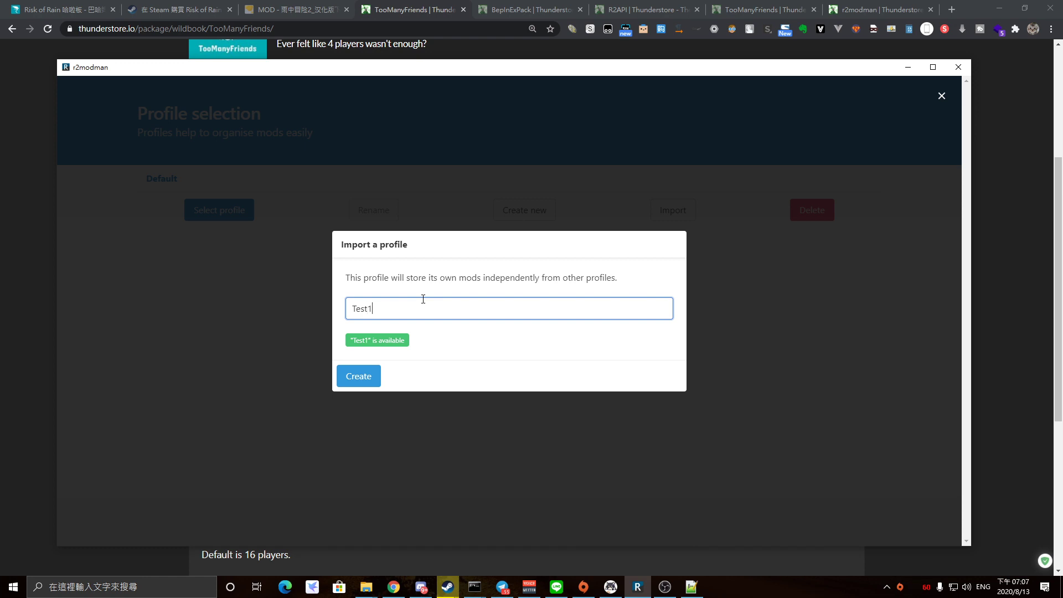
click(367, 380)
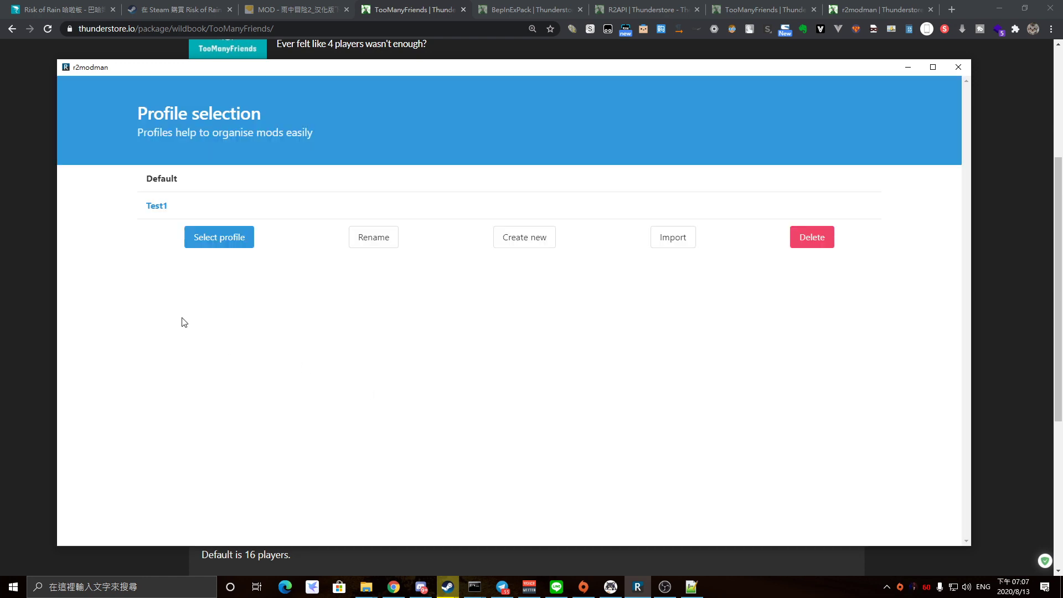
click(208, 242)
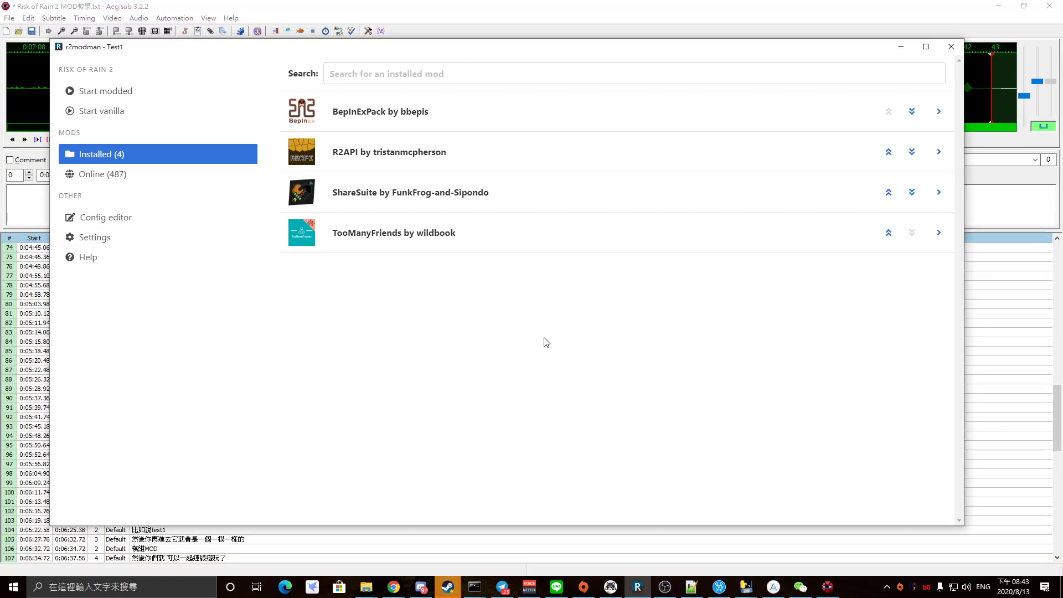
Step: Expand the TooManyFriends mod in the Test1 profile and disable it
click(454, 235)
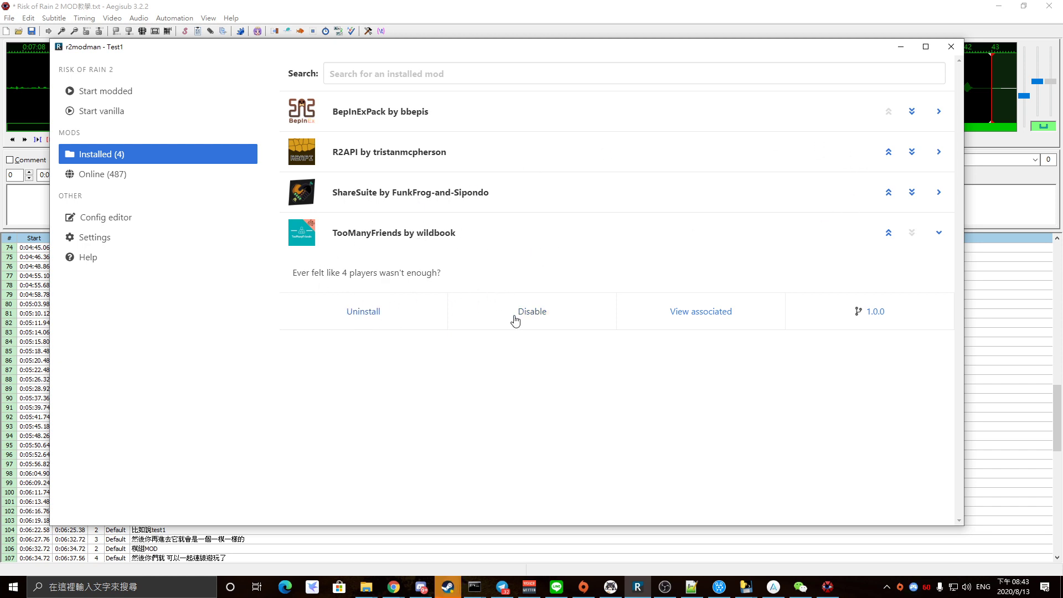
click(535, 315)
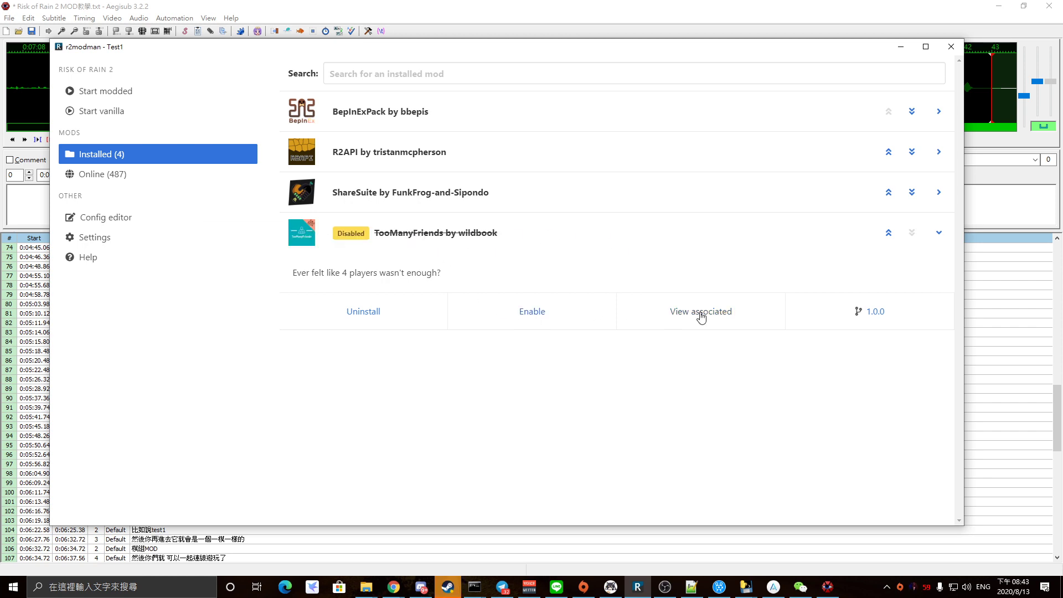
Step: Check the TooManyFriends 1.0.0 mod page and its README on Thunderstore, and return to the installed mods in r2modman
click(875, 313)
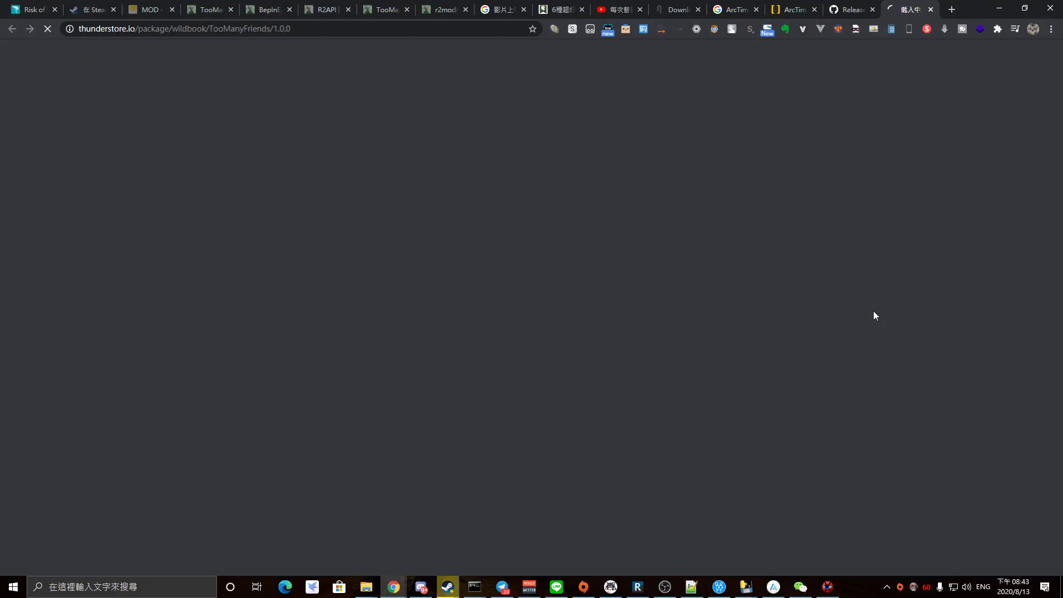
scroll(876, 239, down, 8)
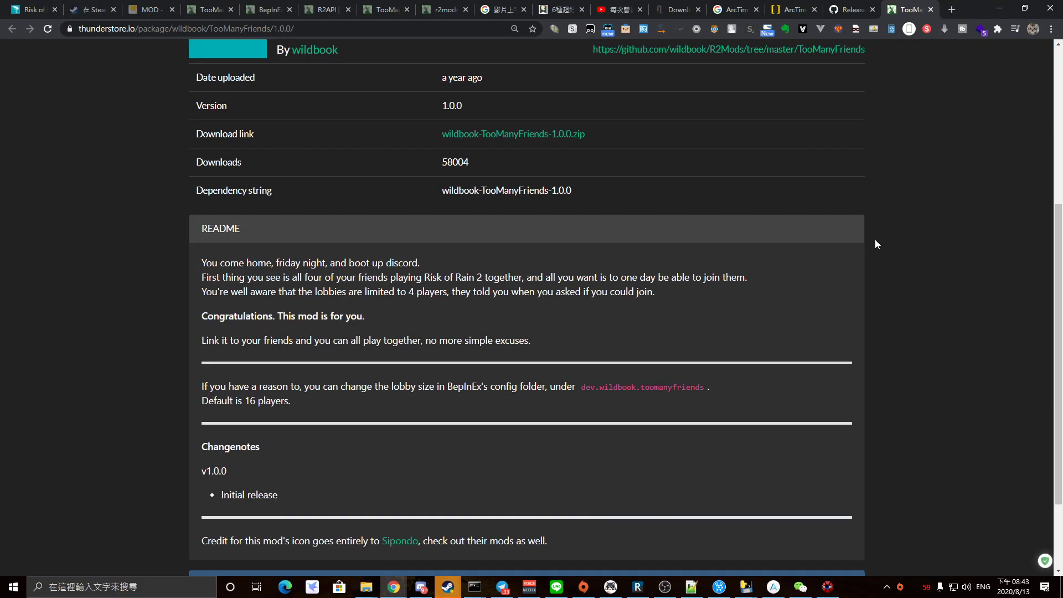
scroll(879, 239, up, 8)
click(1004, 7)
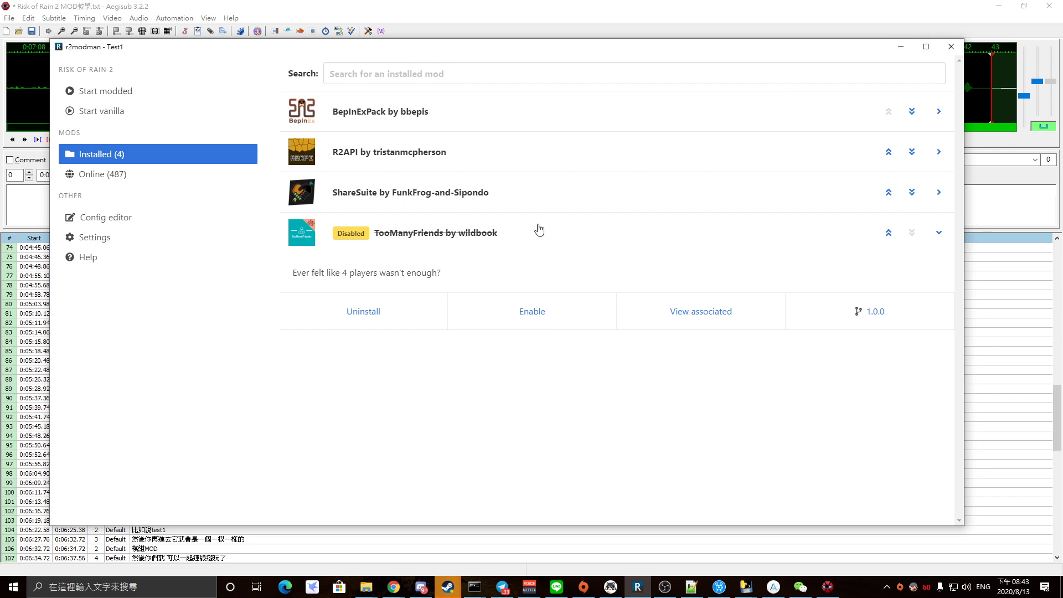
click(606, 240)
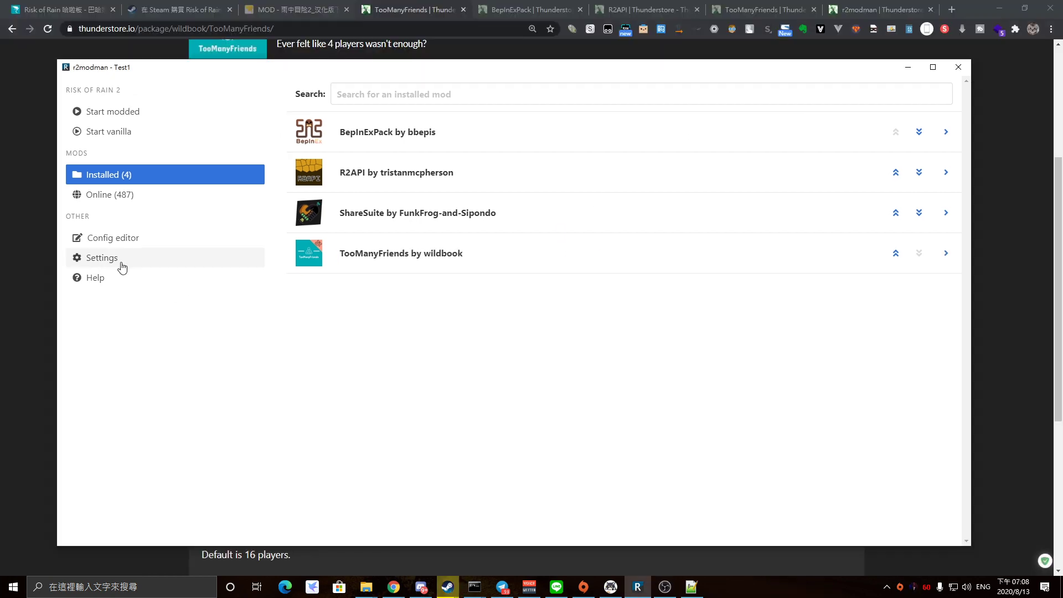
Step: Switch r2modman to the dark theme in its Other settings
click(133, 262)
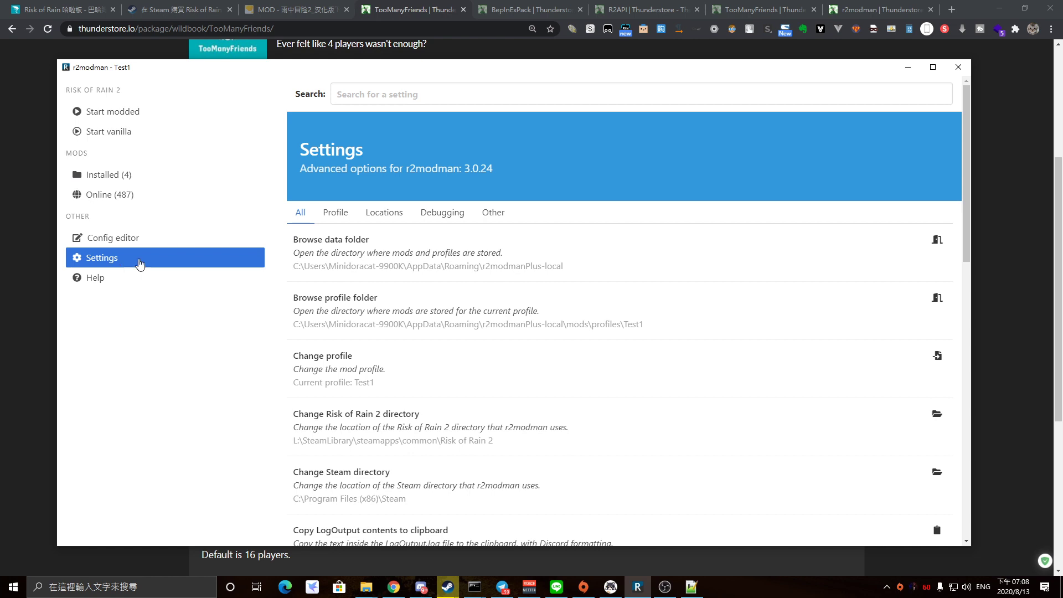
click(493, 212)
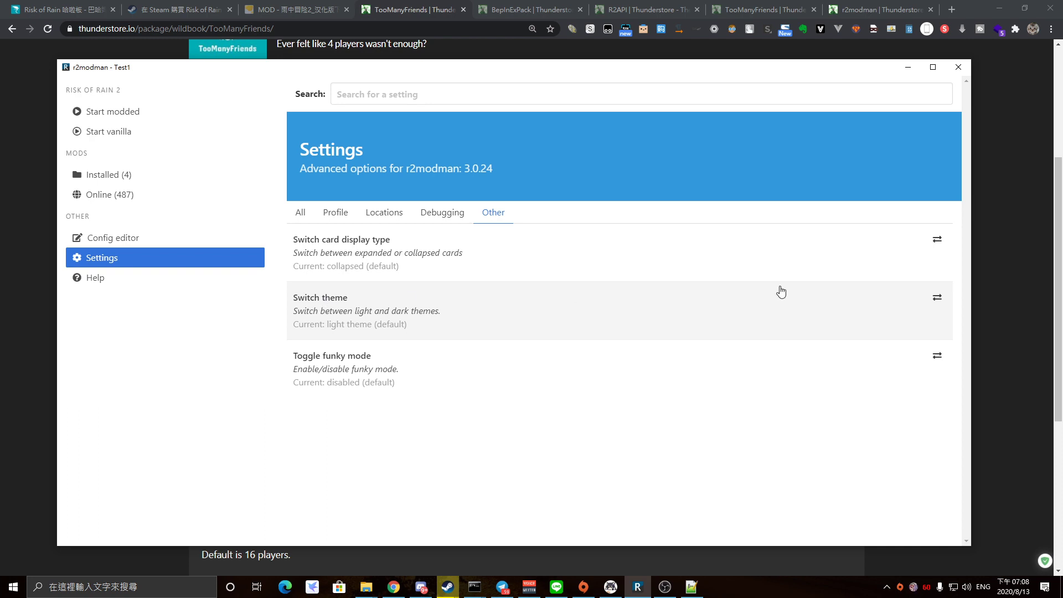
click(937, 299)
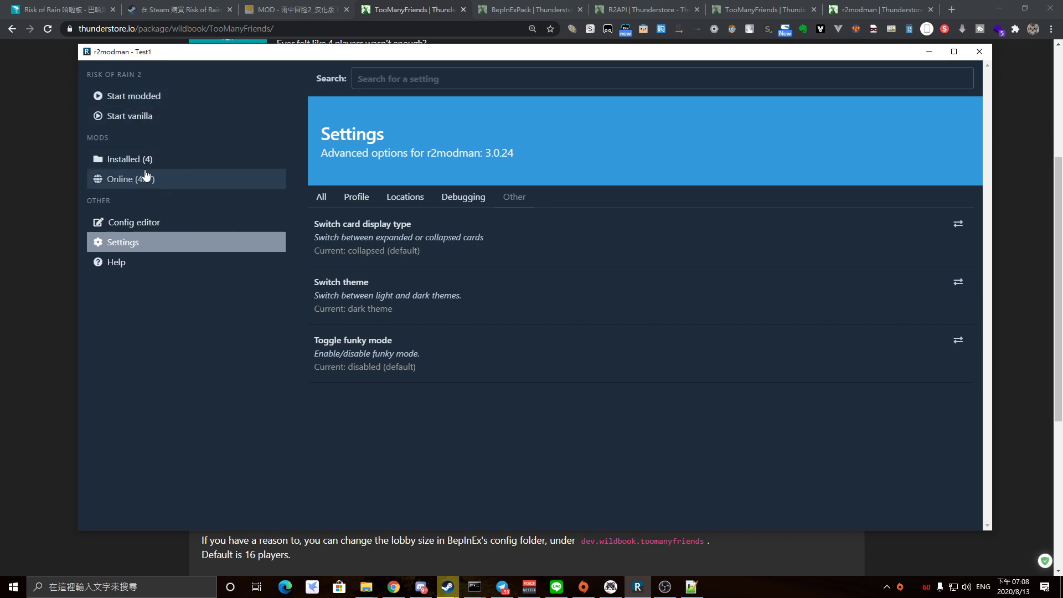
Step: Switch to File Explorer and open the BepInEx folder inside the r2modman folder of the Risk of Rain 2 game directory
click(367, 587)
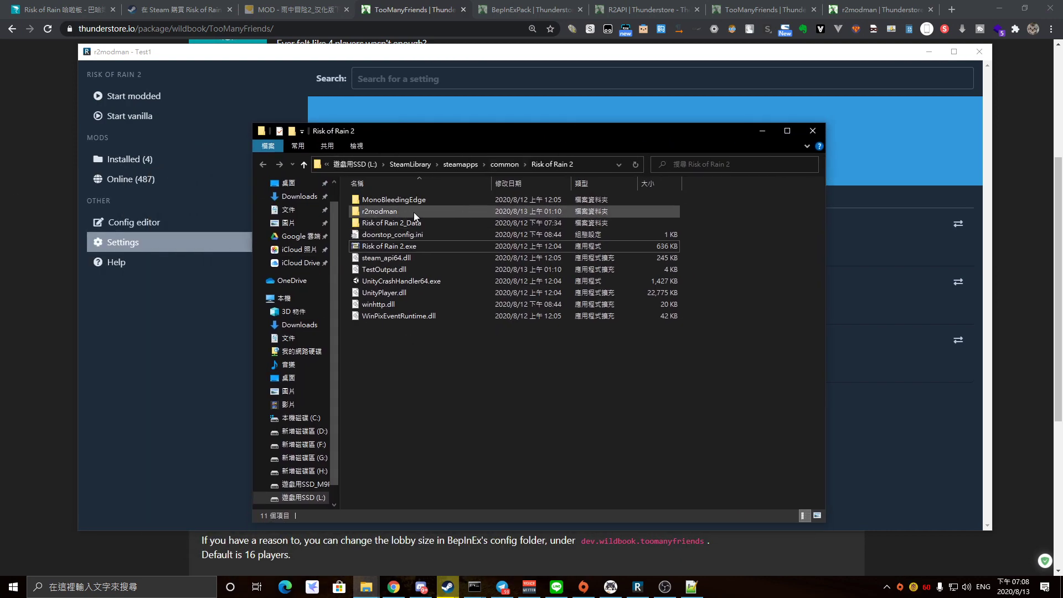
drag(516, 147, 524, 162)
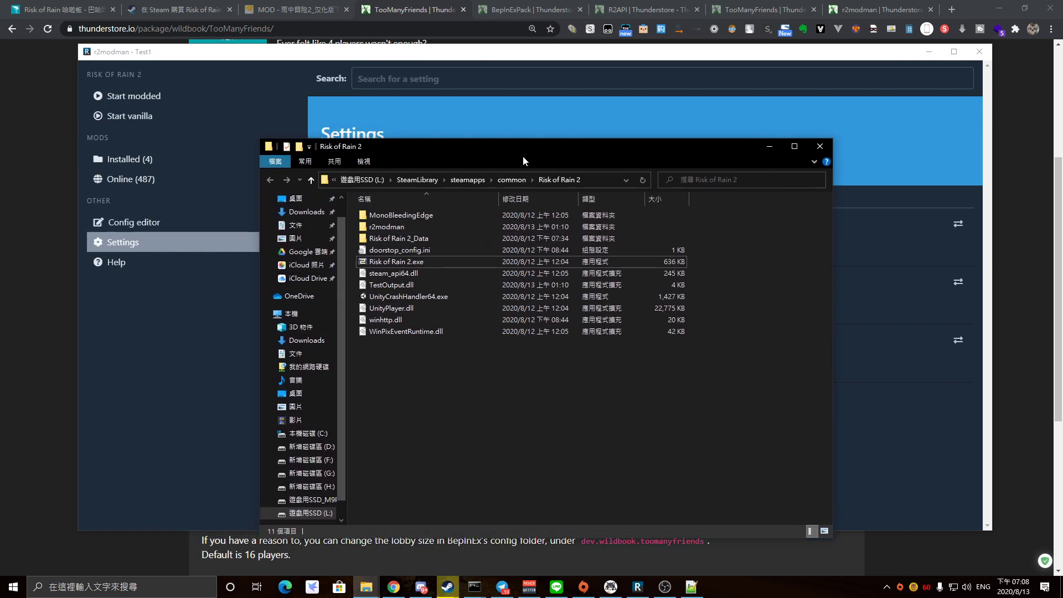
double_click(424, 227)
click(381, 218)
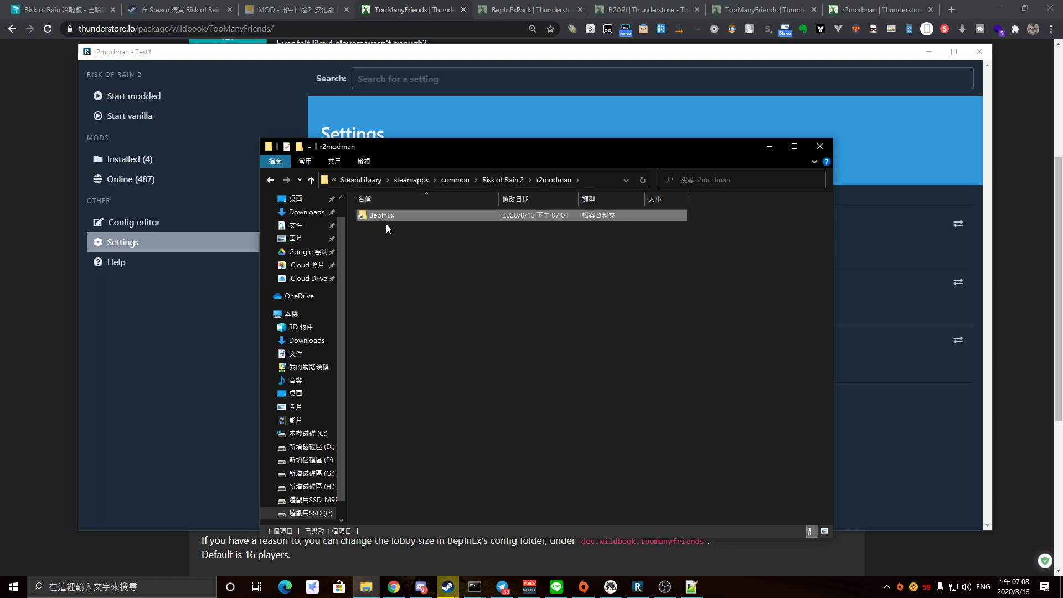
drag(466, 242, 403, 234)
double_click(390, 215)
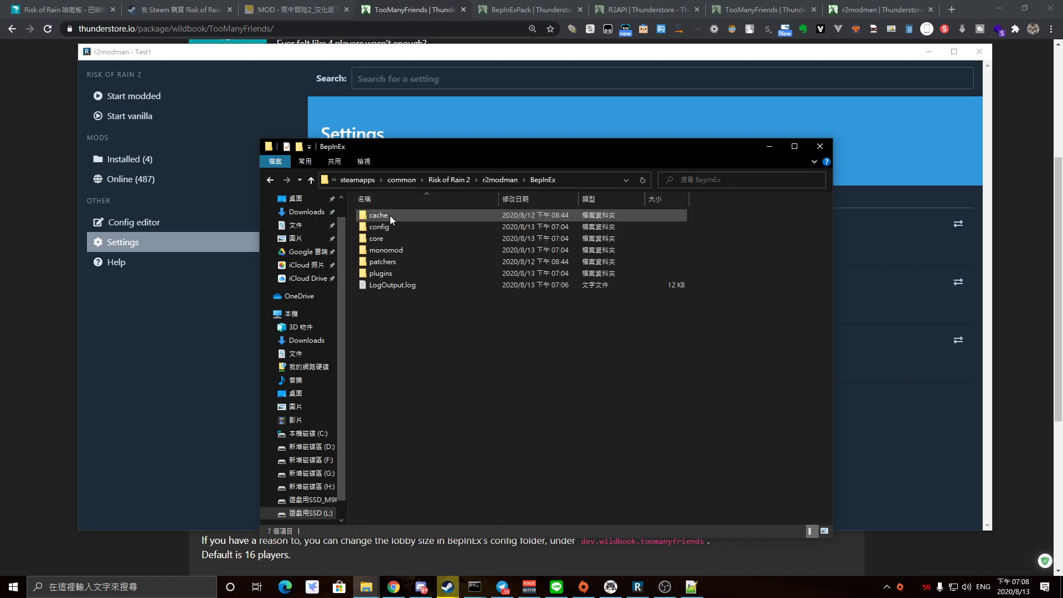
Step: Go back up to the Risk of Rain 2 folder to show the r2modman folder, and return to the r2modman window
click(503, 181)
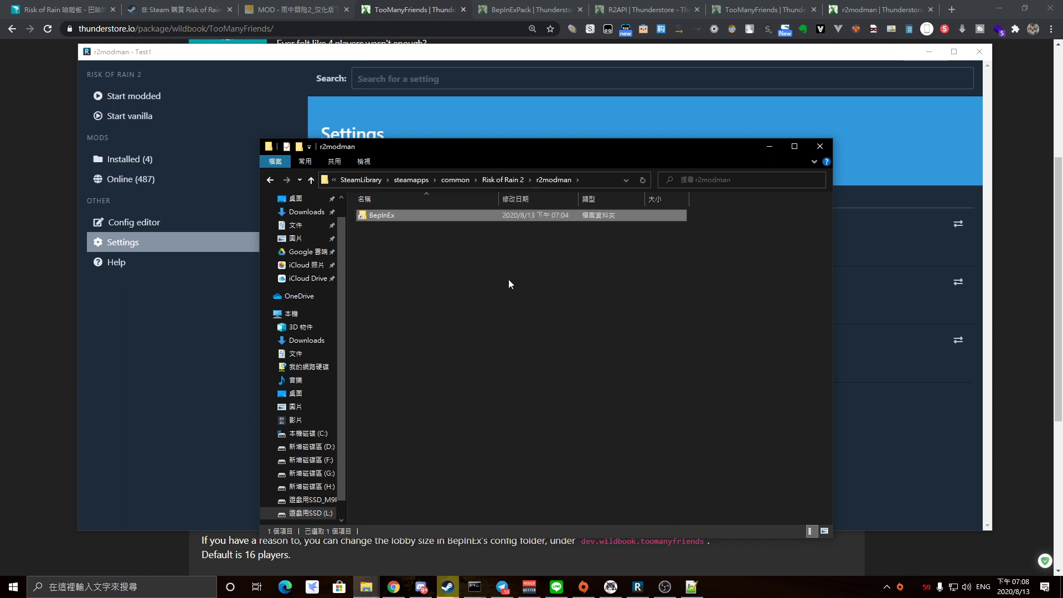
click(483, 180)
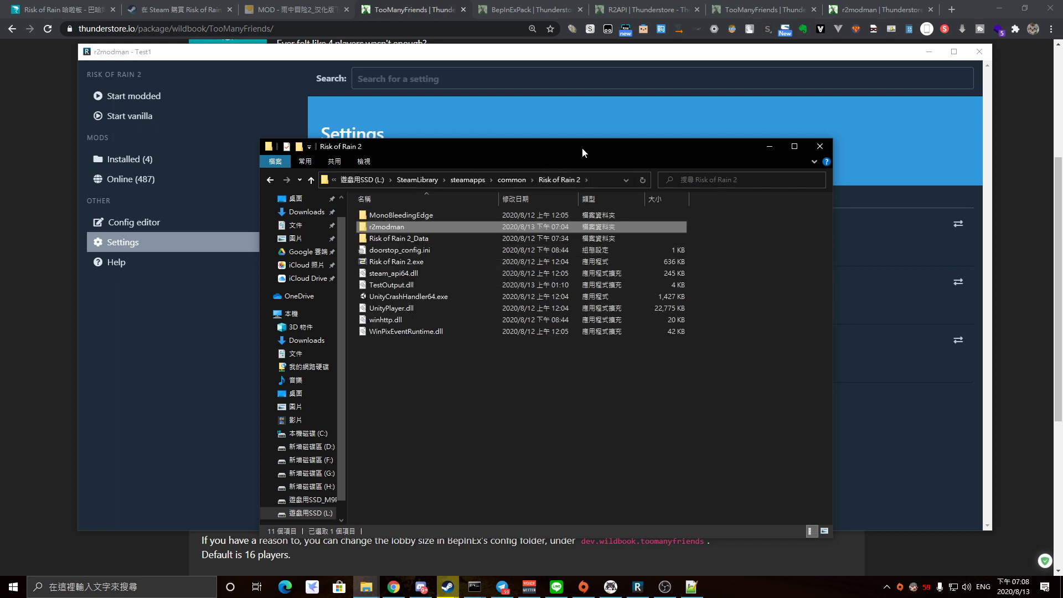
drag(583, 147, 487, 135)
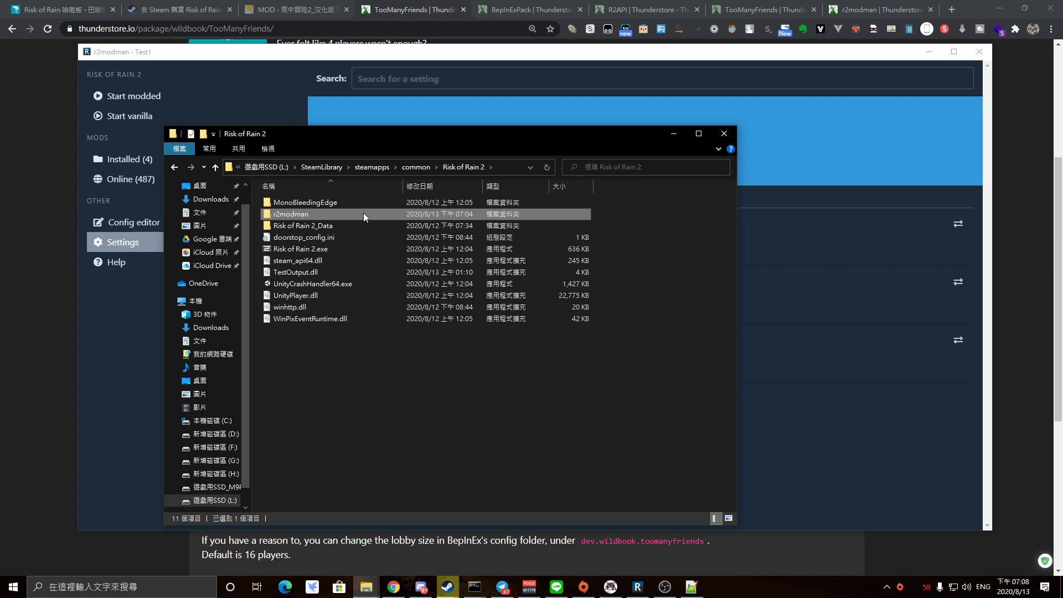
click(486, 378)
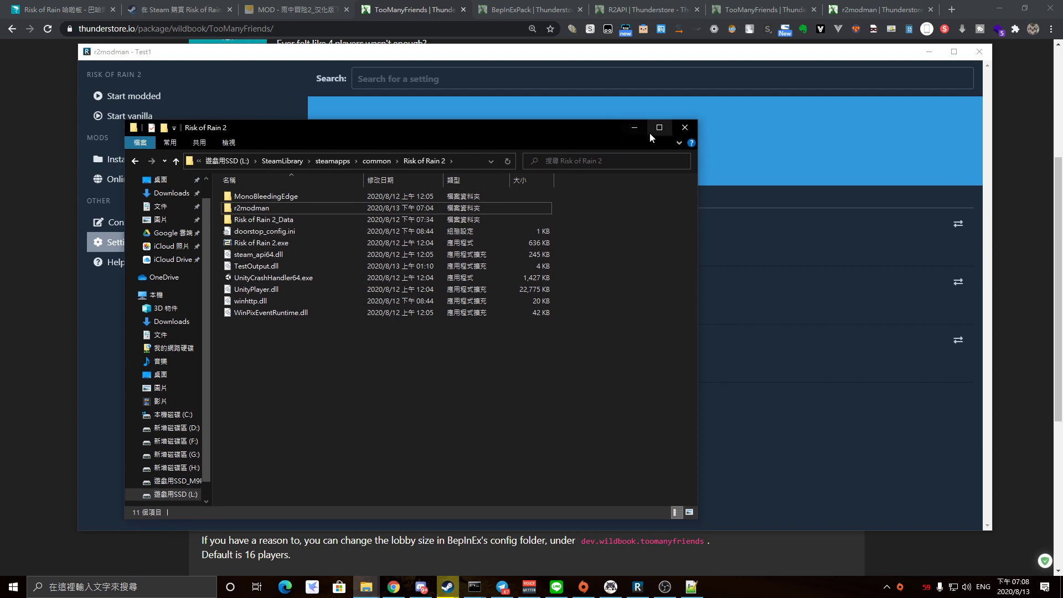
click(632, 128)
drag(775, 52, 747, 46)
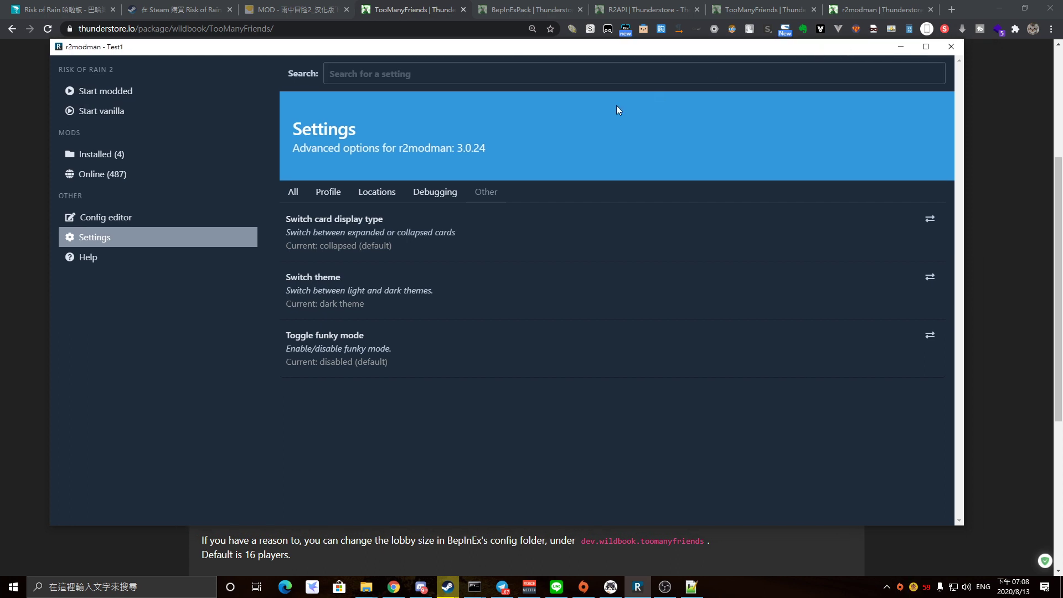